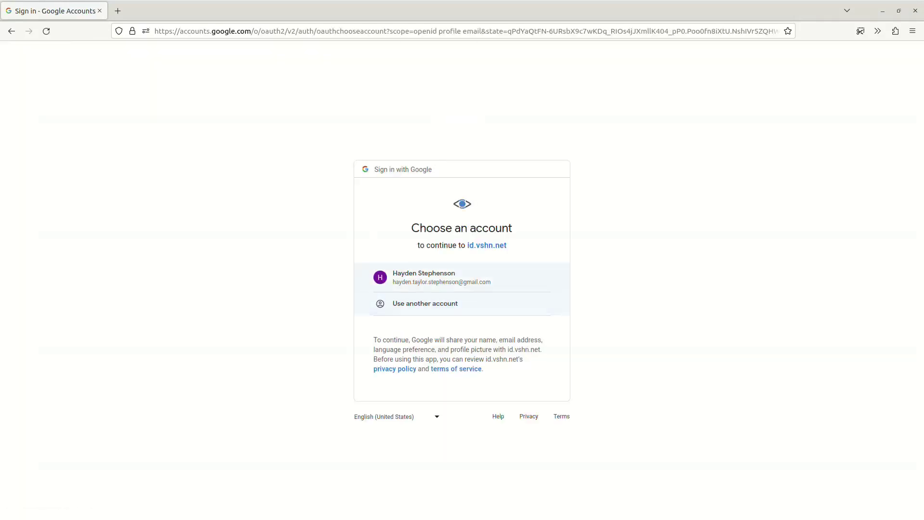
Sign in with the listed Google account and submit the prefilled account information.
{"action": "left_click", "coordinate": [447, 278]}
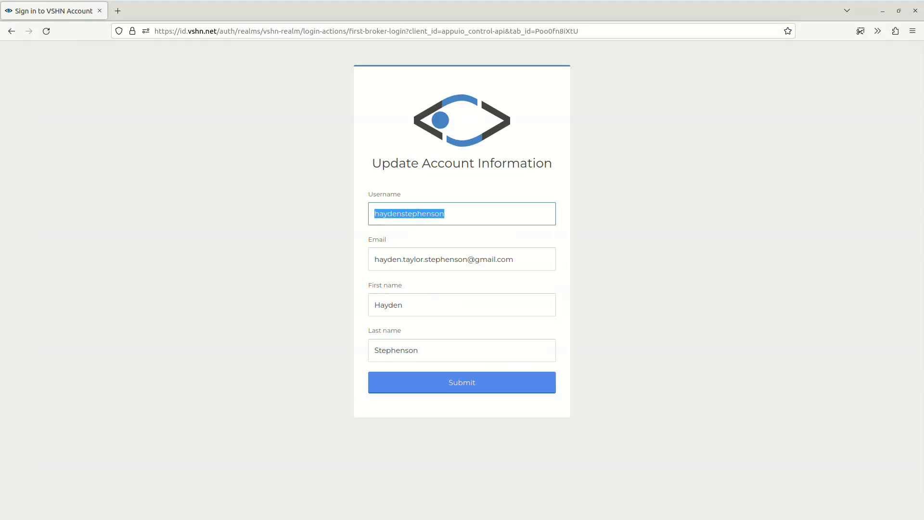
{"action": "left_click", "coordinate": [462, 382]}
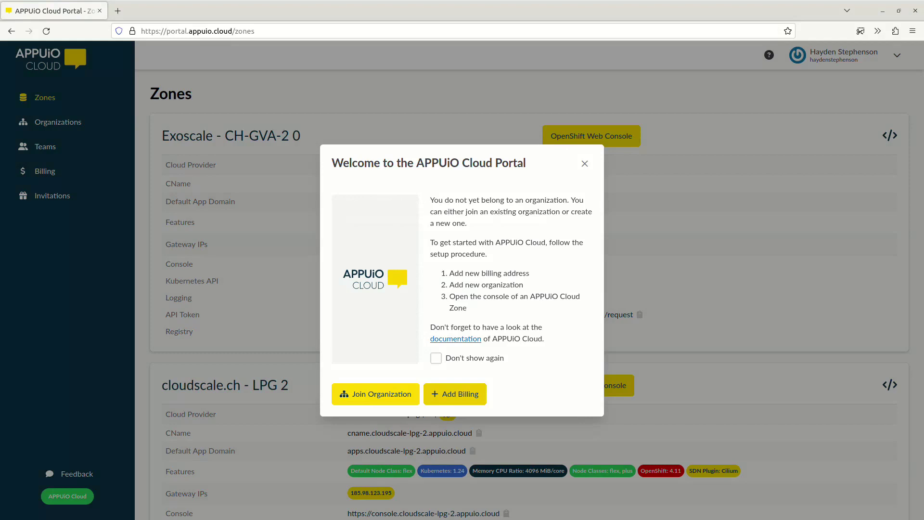
Start a new billing entry and enter the account holder's full name as its display name.
{"action": "left_click", "coordinate": [455, 394]}
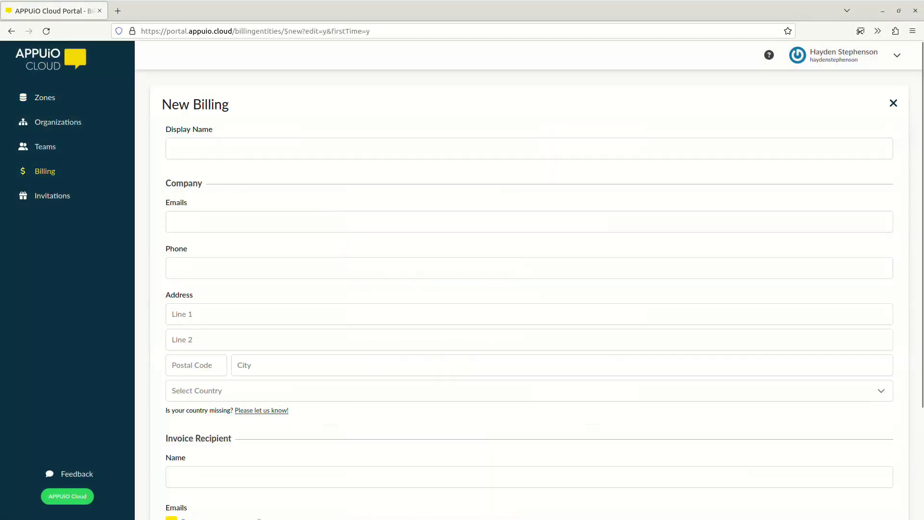
{"action": "left_click", "coordinate": [172, 149]}
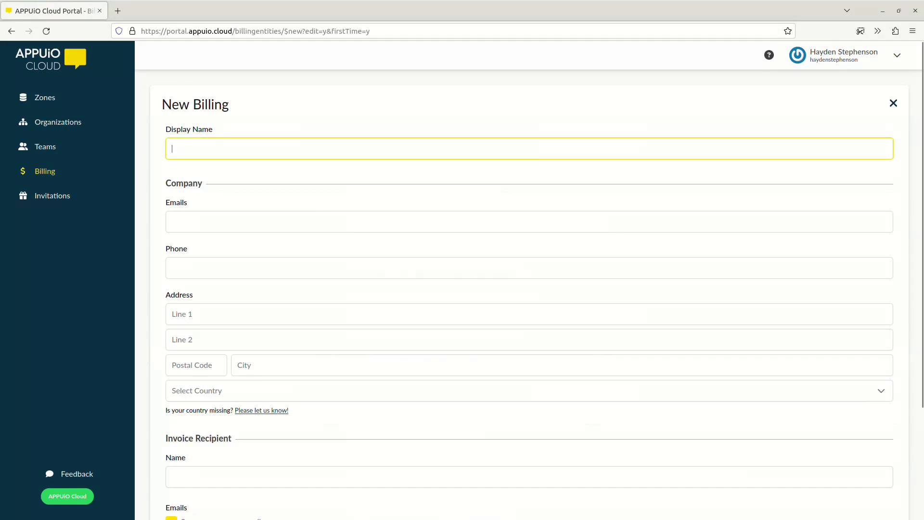
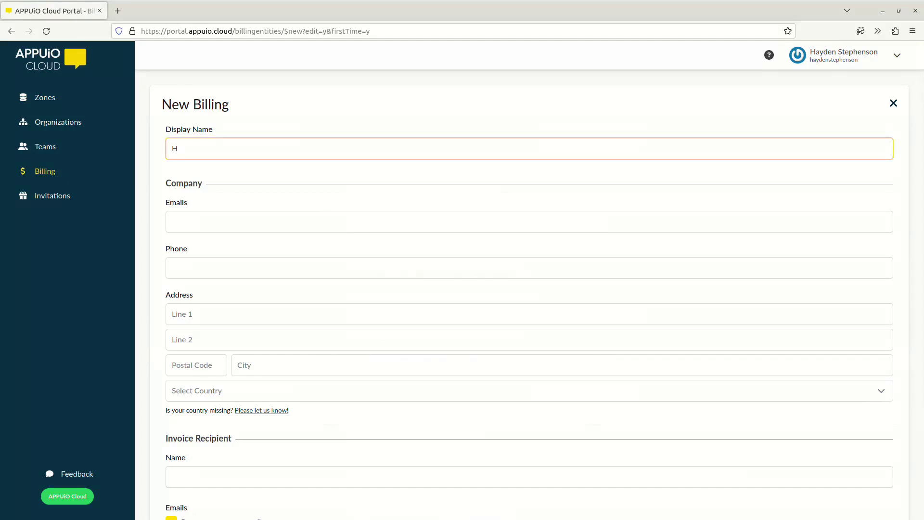
{"action": "key", "text": "Tab"}
Fill in the company's email address and phone number on the billing entry.
{"action": "key", "text": "alt+Tab"}
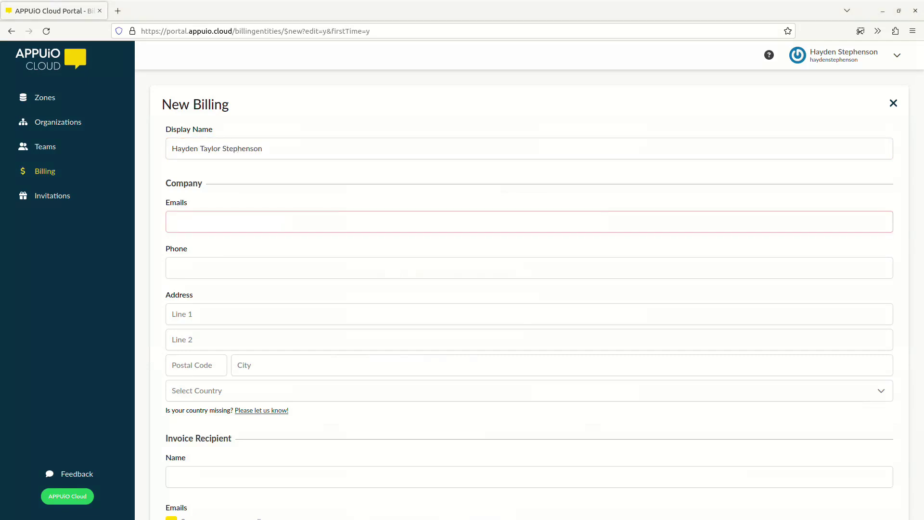
{"action": "key", "text": "alt+Tab"}
{"action": "key", "text": "ctrl+v"}
{"action": "key", "text": "Tab"}
{"action": "key", "text": "alt+Tab"}
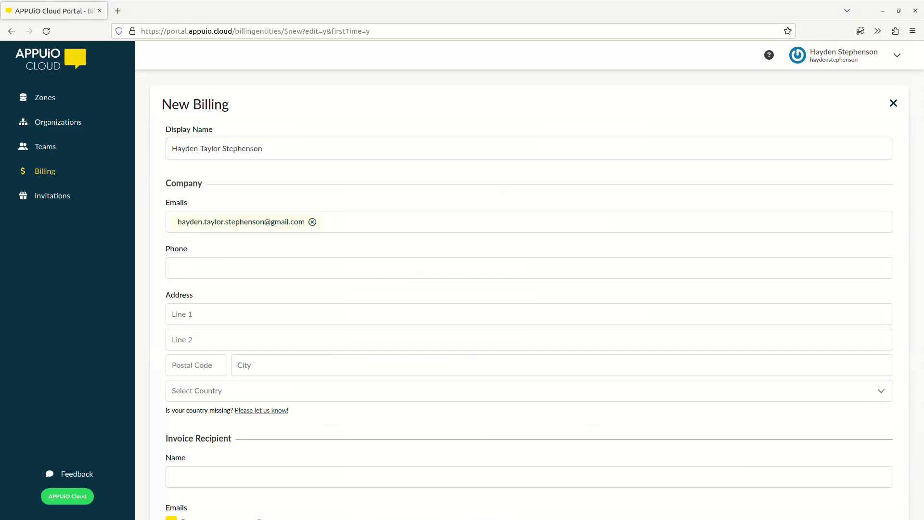
{"action": "key", "text": "alt+Tab"}
{"action": "key", "text": "ctrl+v"}
Enter the company's street address, postal code and city, with Switzerland as the country.
{"action": "key", "text": "Tab"}
{"action": "type", "text": "Neugasse 10"}
{"action": "key", "text": "Tab"}
{"action": "key", "text": "Tab"}
{"action": "type", "text": "8005"}
{"action": "key", "text": "Tab"}
{"action": "type", "text": "Zurich"}
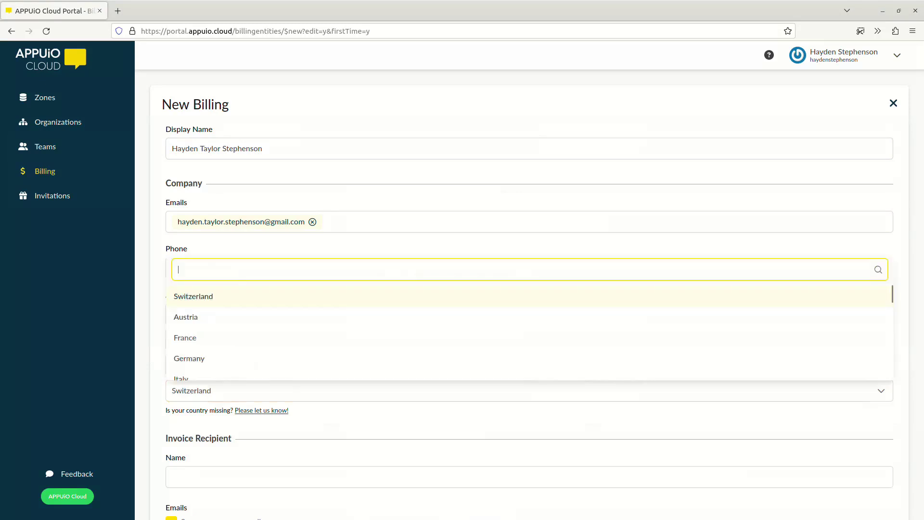
Enter the invoice recipient's full name and save the billing entry.
{"action": "key", "text": "Return"}
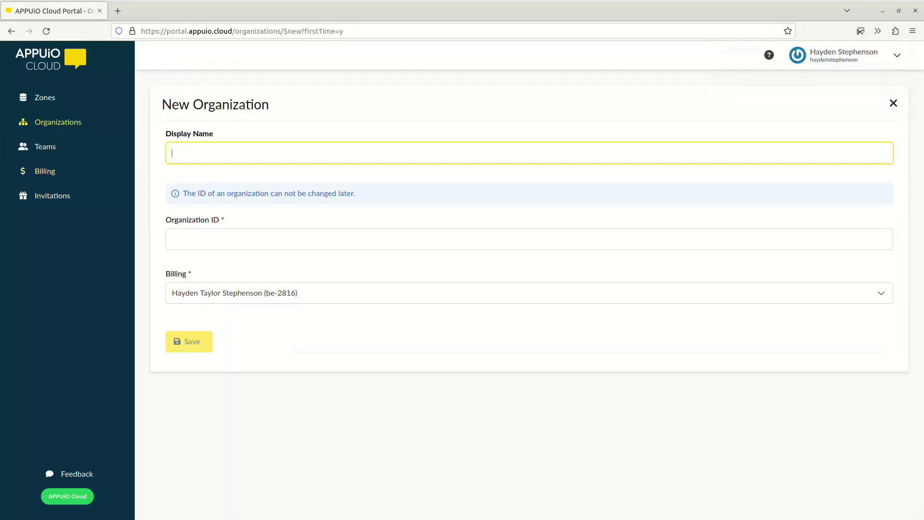
Create a new organization with the account holder's full name as display name, keeping the suggested ID and preselected billing.
{"action": "key", "text": "Tab"}
{"action": "key", "text": "Tab"}
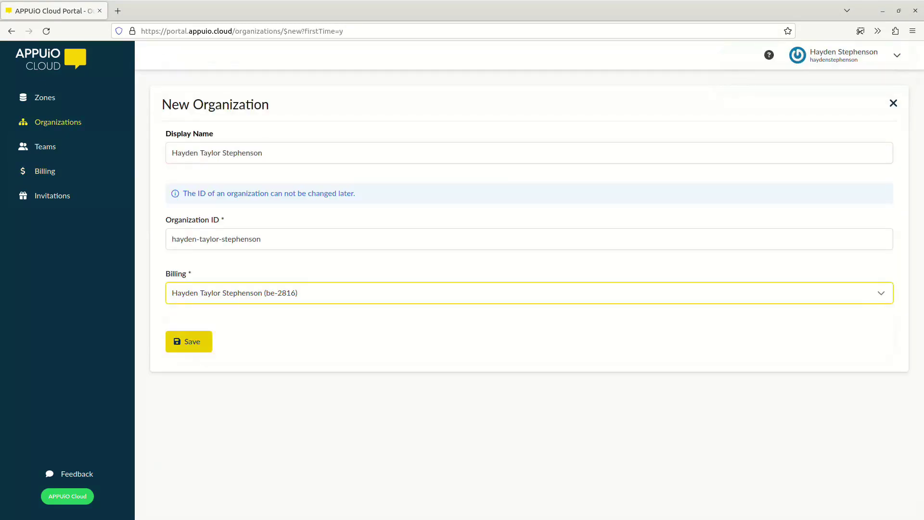
{"action": "key", "text": "Return"}
Set the newly created organization as the default organization in the user preferences and save.
{"action": "left_click", "coordinate": [842, 54]}
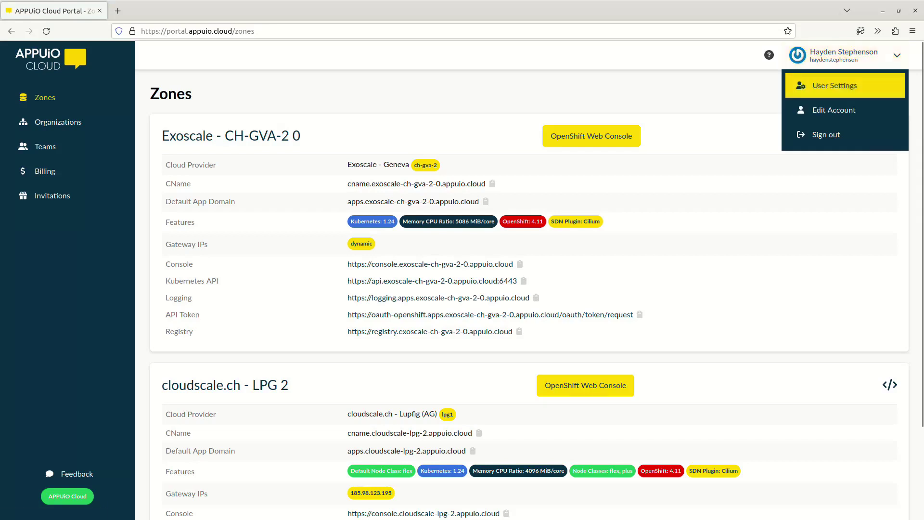
{"action": "left_click", "coordinate": [836, 82]}
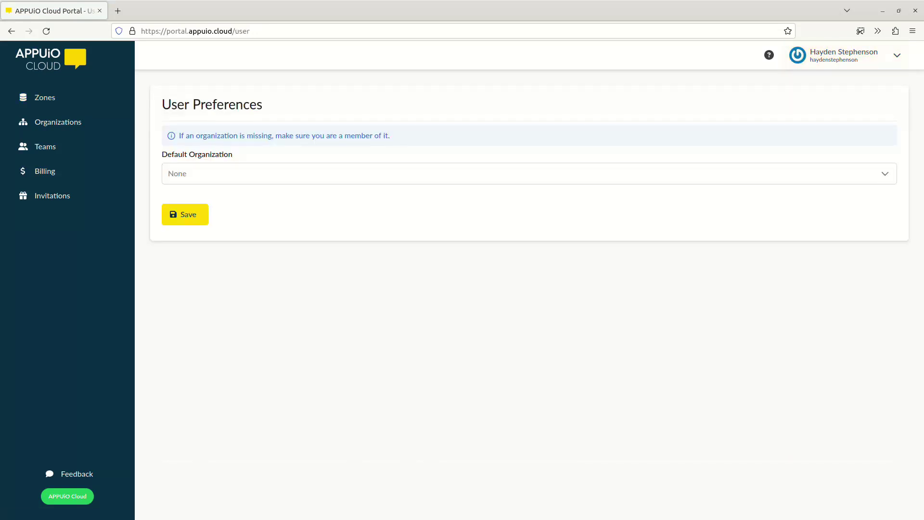
{"action": "left_click", "coordinate": [530, 173]}
{"action": "left_click", "coordinate": [262, 227]}
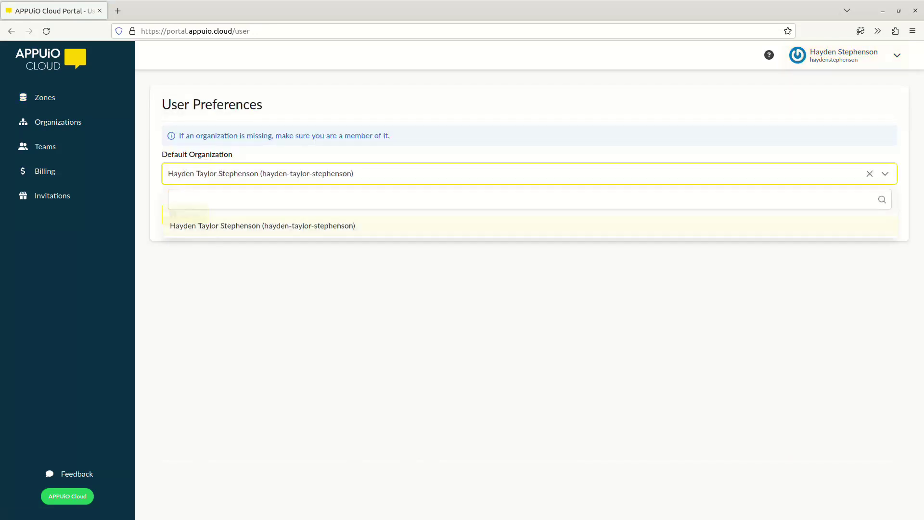
{"action": "left_click", "coordinate": [185, 214]}
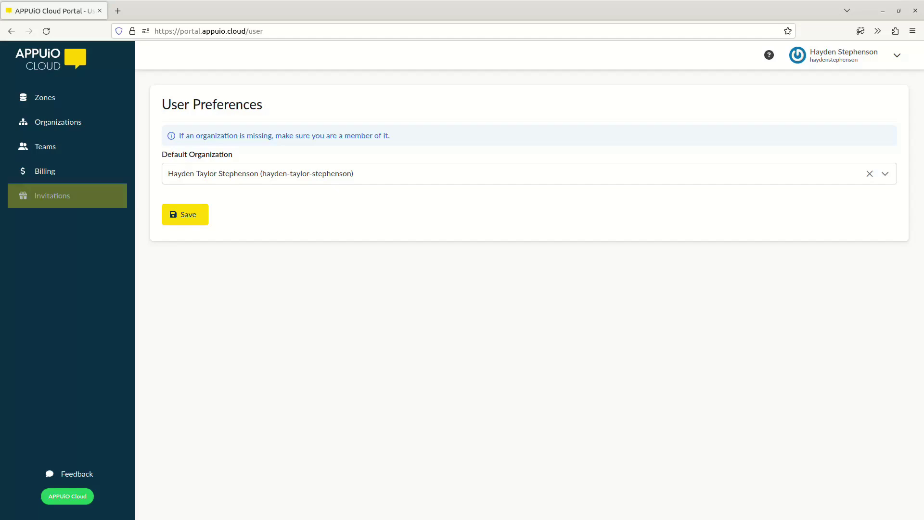
Open the form for inviting a user and go to its email field.
{"action": "left_click", "coordinate": [53, 196]}
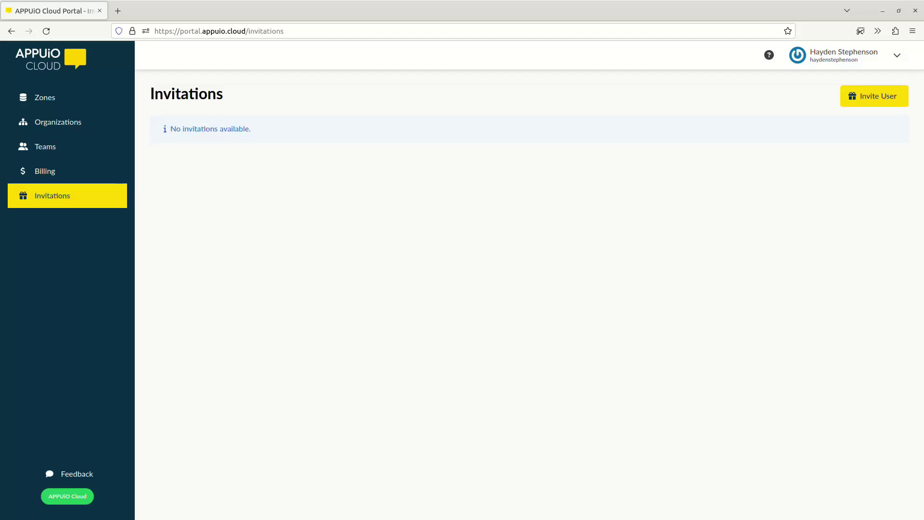
{"action": "left_click", "coordinate": [874, 96]}
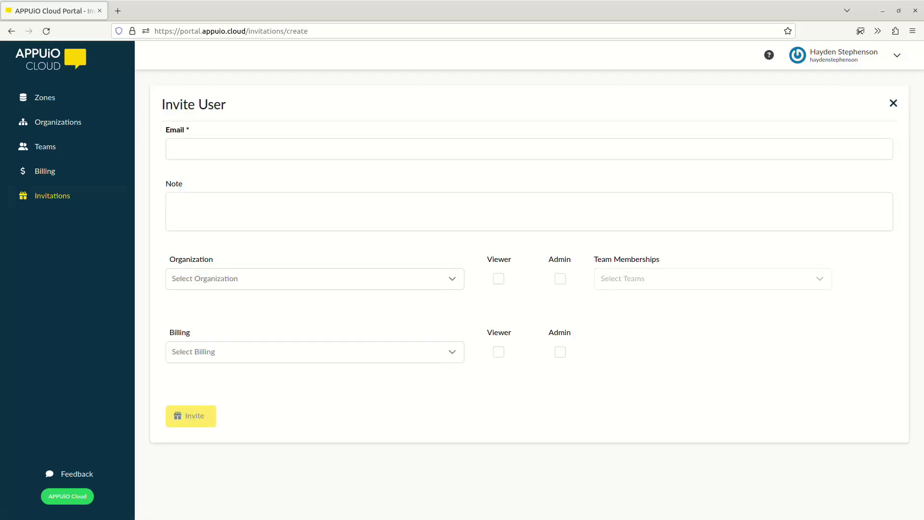
{"action": "left_click", "coordinate": [172, 149]}
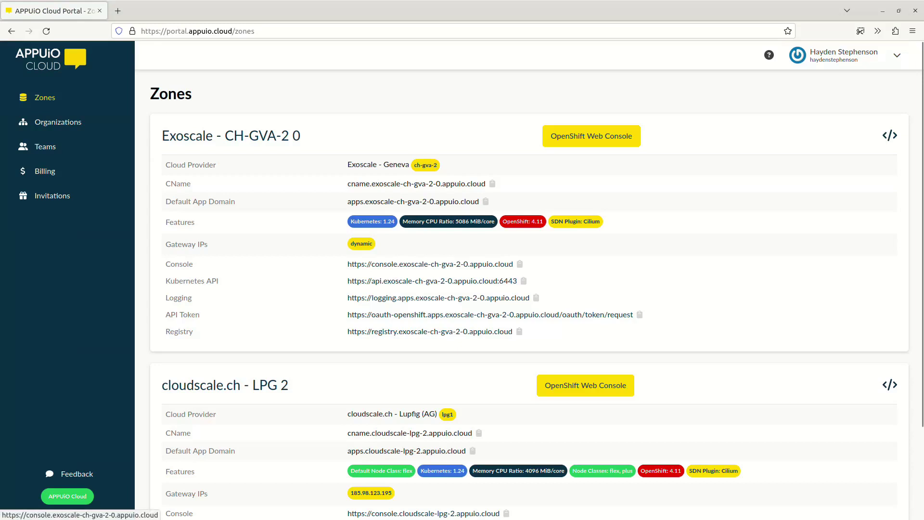
Open the OpenShift web console of the Exoscale - CH-GVA-2 0 zone and skip the welcome tour.
{"action": "left_click", "coordinate": [591, 136]}
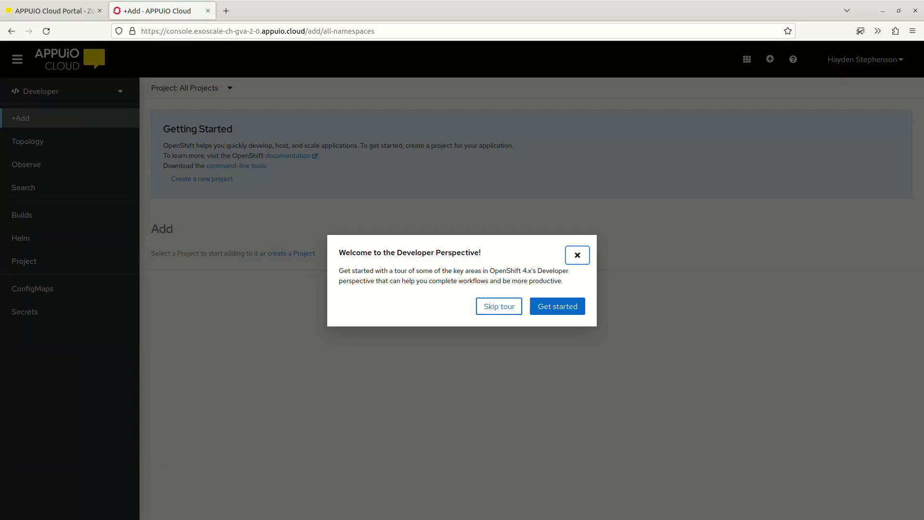
{"action": "left_click", "coordinate": [499, 306]}
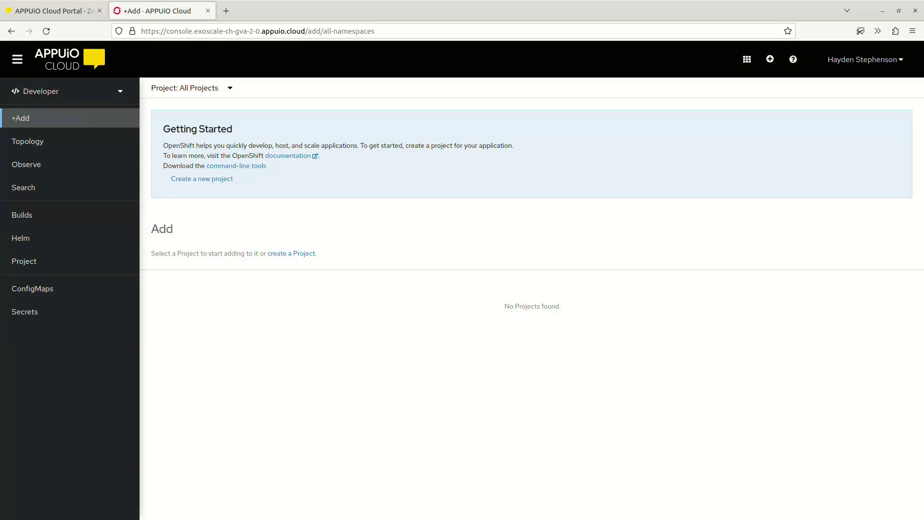
View the Topology page and check which console perspectives are available, keeping Developer.
{"action": "left_click", "coordinate": [28, 142]}
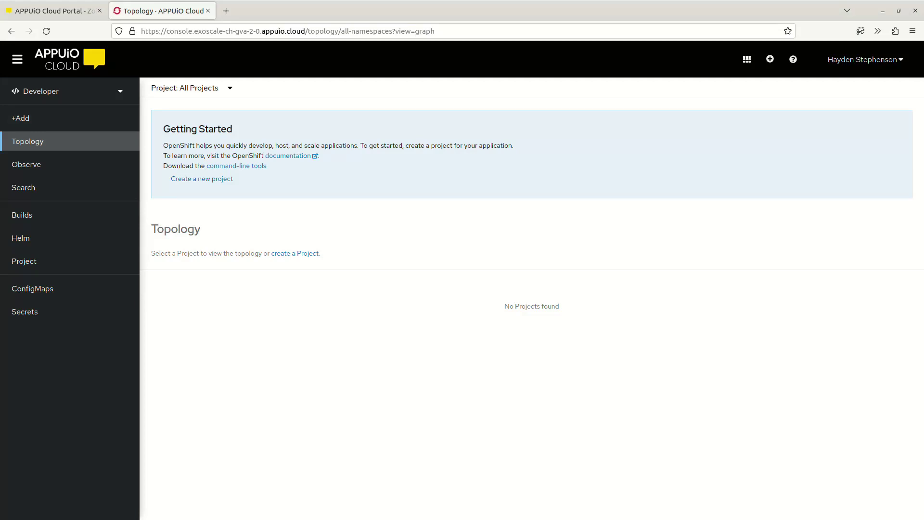
{"action": "left_click", "coordinate": [69, 91]}
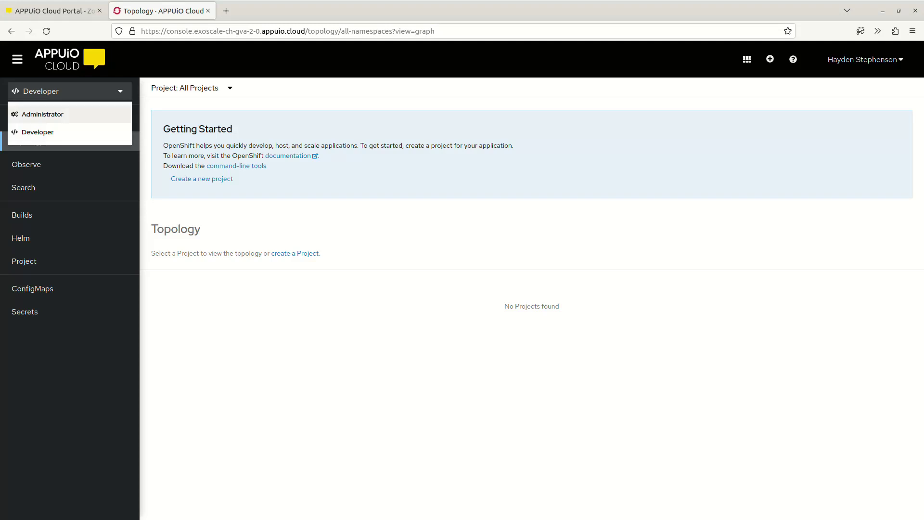
{"action": "key", "text": "Escape"}
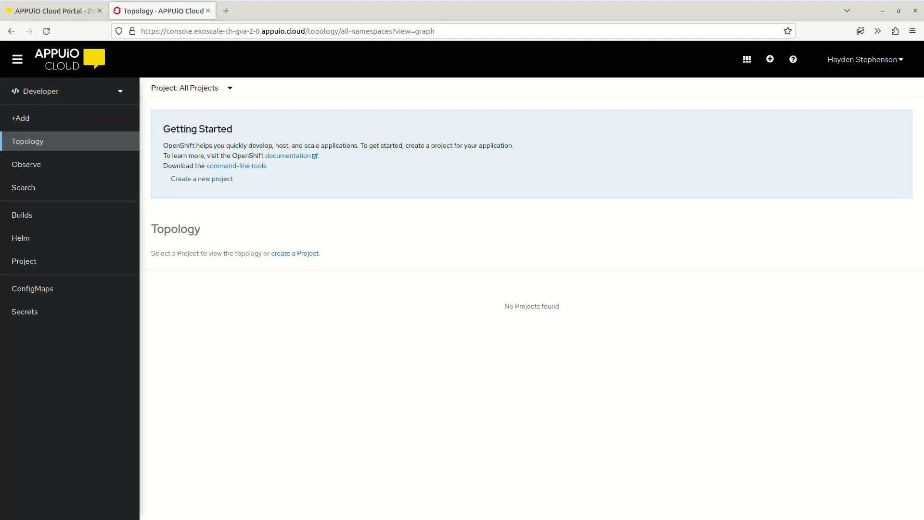
Start a new project named fortune-test with the display name "A test project for APPUiO Cloud".
{"action": "left_click", "coordinate": [201, 179]}
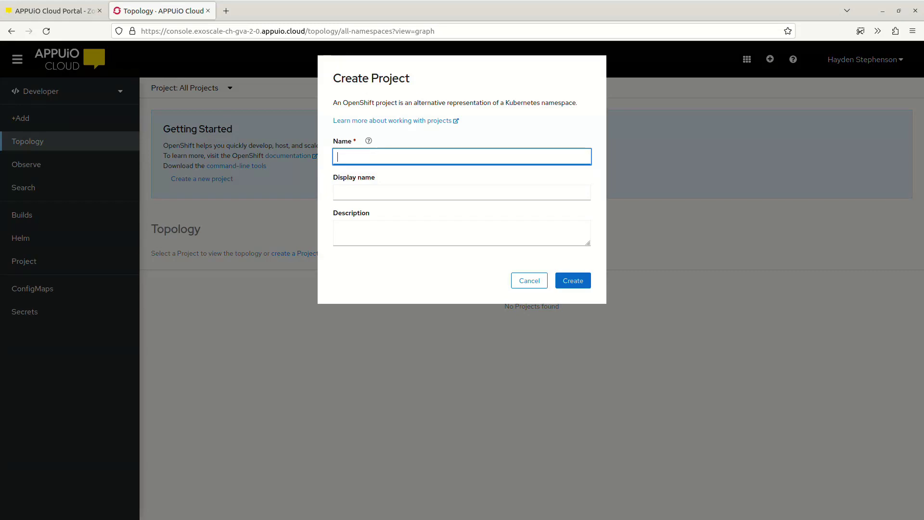
{"action": "type", "text": "fortune-test"}
{"action": "key", "text": "Tab"}
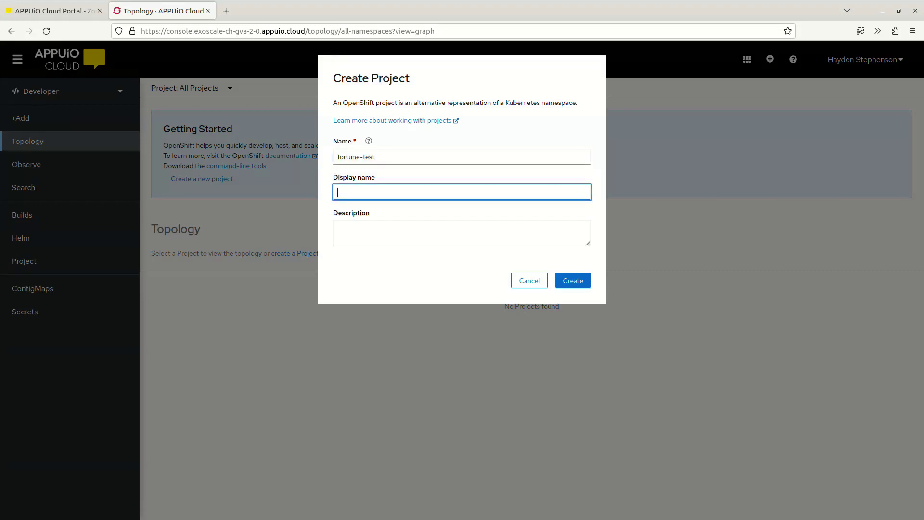
{"action": "type", "text": "A test project for APPUiO Cloud"}
{"action": "key", "text": "Tab"}
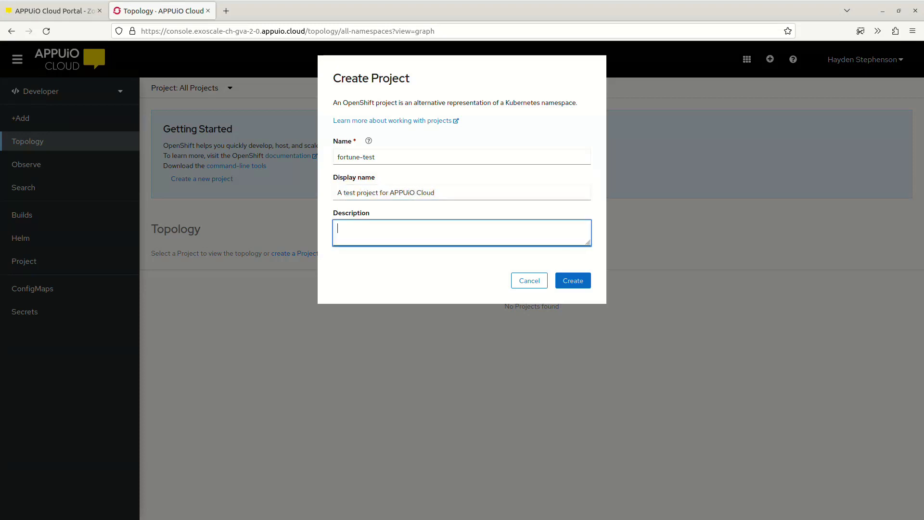
Enter the description "This is a project created during the recording of the "Getting Started" video for APPUiO Cloud." and create the project.
{"action": "type", "text": "This is a project creat"}
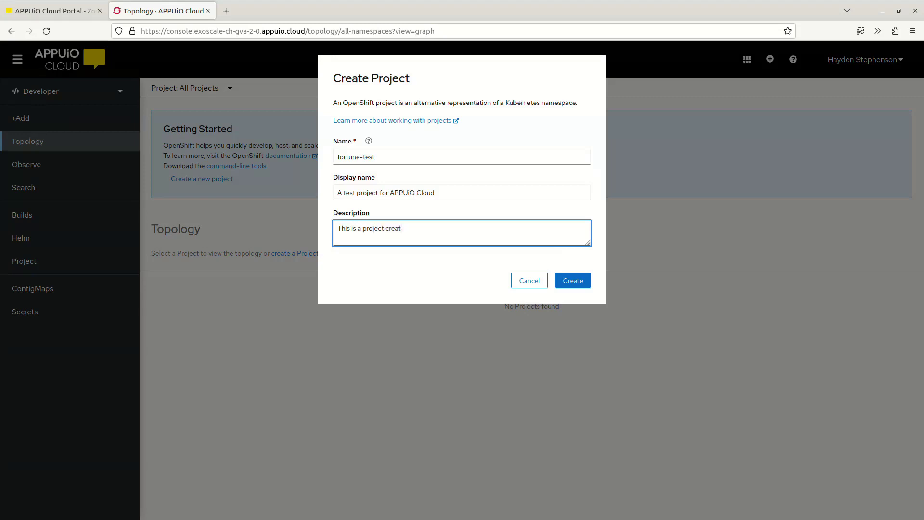
{"action": "type", "text": "ed during the "}
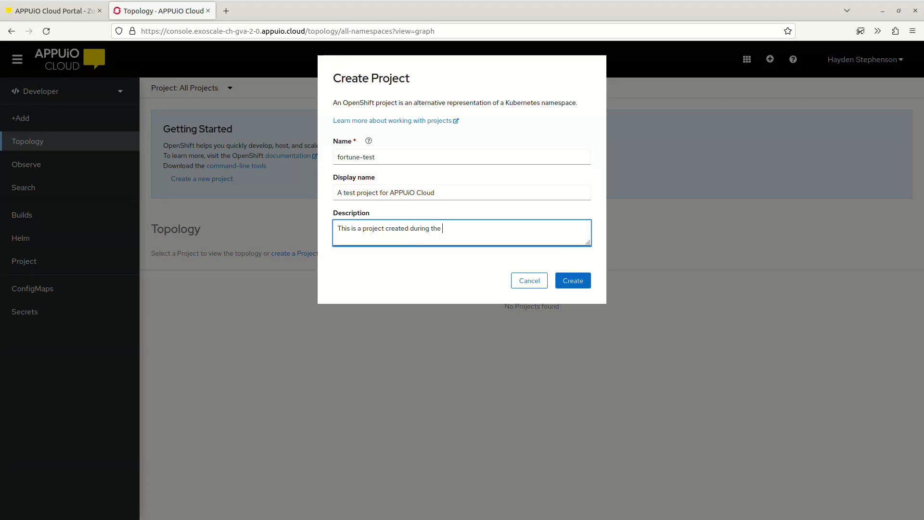
{"action": "type", "text": "recording of the \"Getting Started\" video for APPUi"}
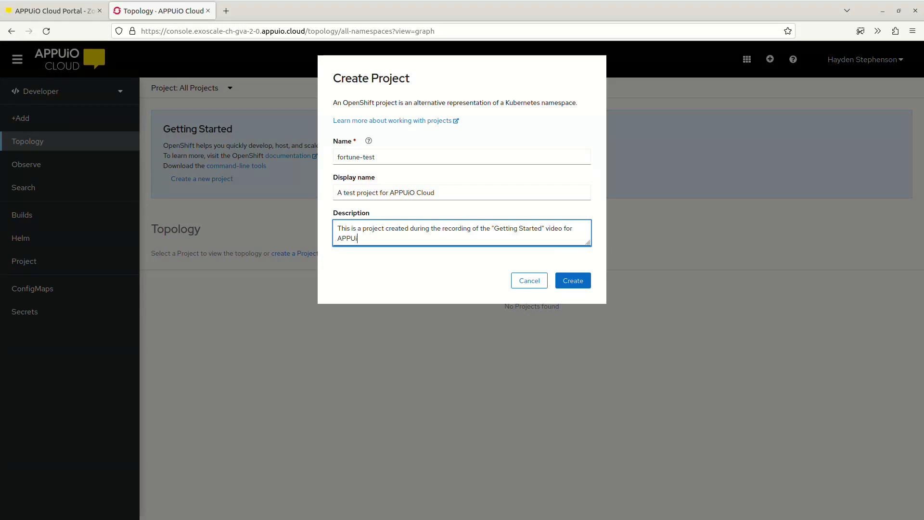
{"action": "type", "text": "O Cloud."}
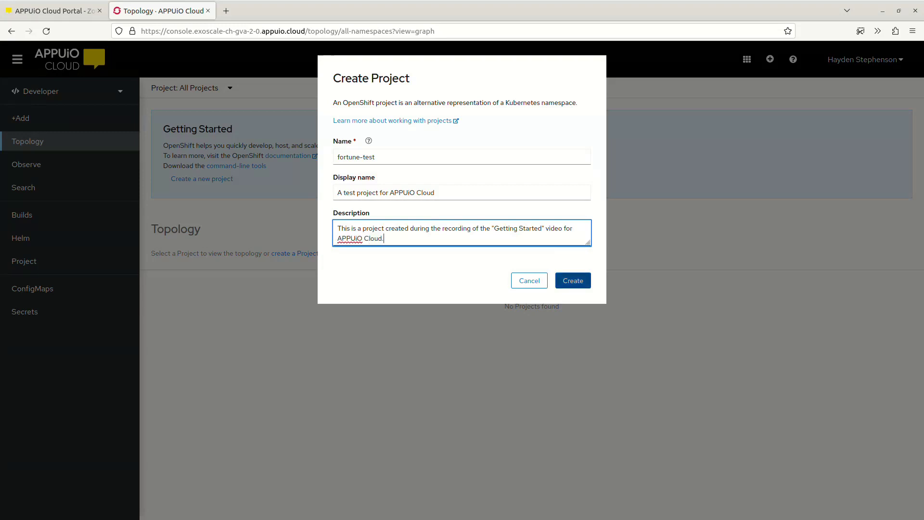
{"action": "left_click", "coordinate": [572, 280]}
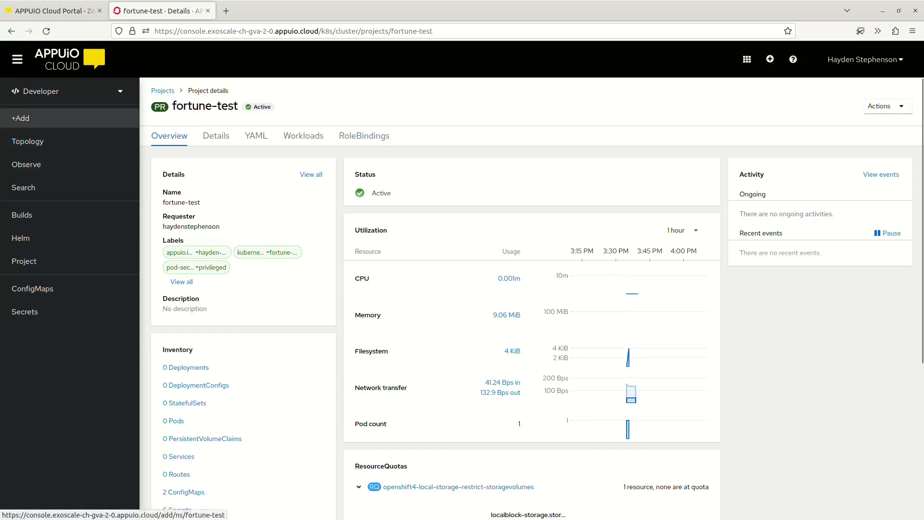
Open the form for deploying an existing container image to the fortune-test project.
{"action": "left_click", "coordinate": [20, 118]}
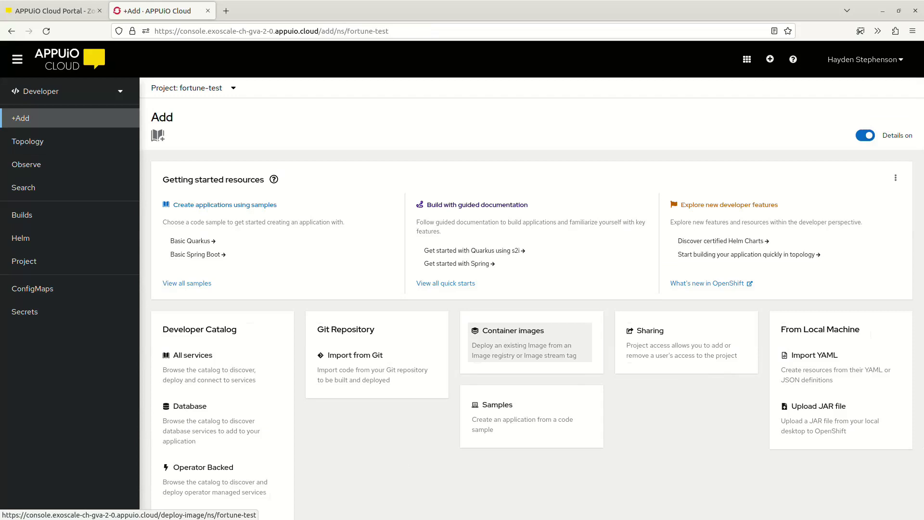
{"action": "left_click", "coordinate": [529, 342]}
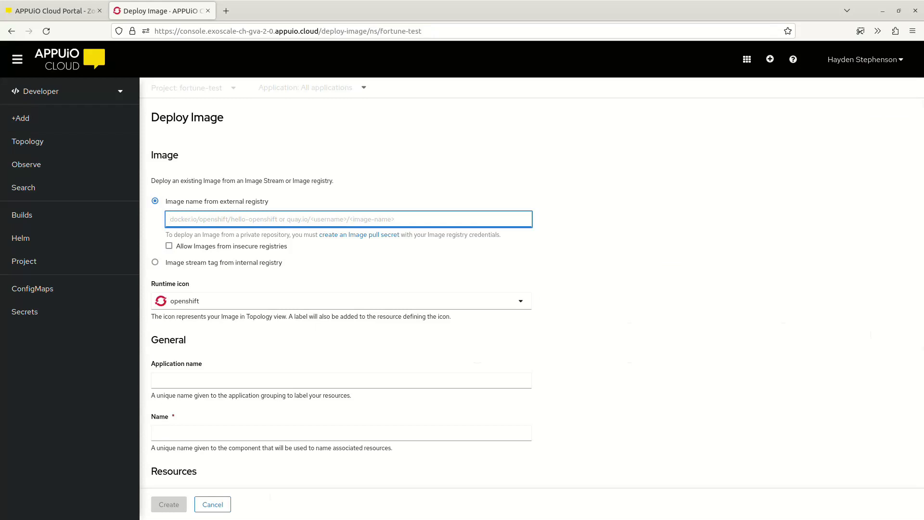
Visit gitlab.com/vshn/applications in a new browser tab and open the Fortune in Go project.
{"action": "key", "text": "ctrl+t"}
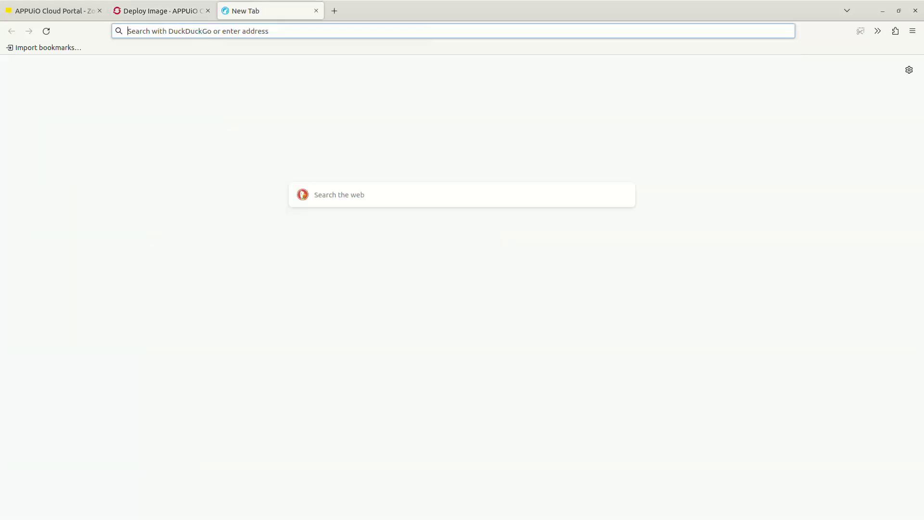
{"action": "type", "text": "gitlab.com/v"}
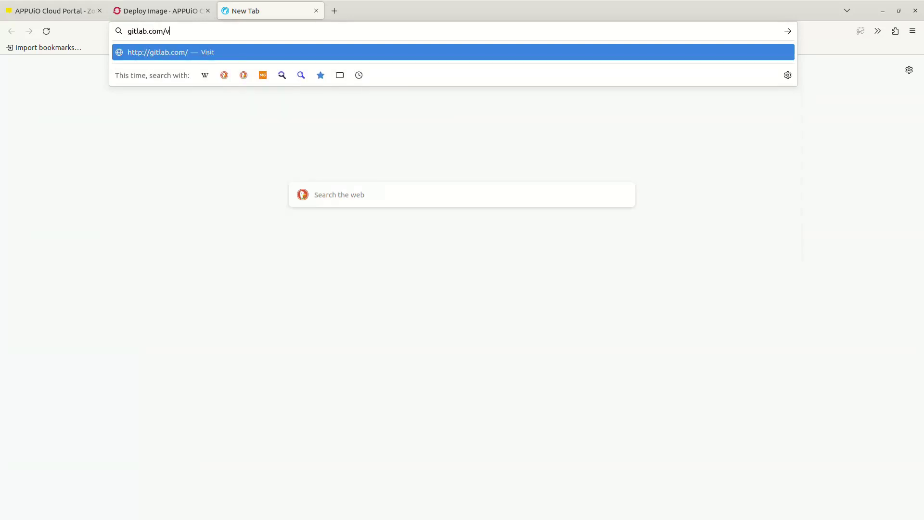
{"action": "type", "text": "shn/applications"}
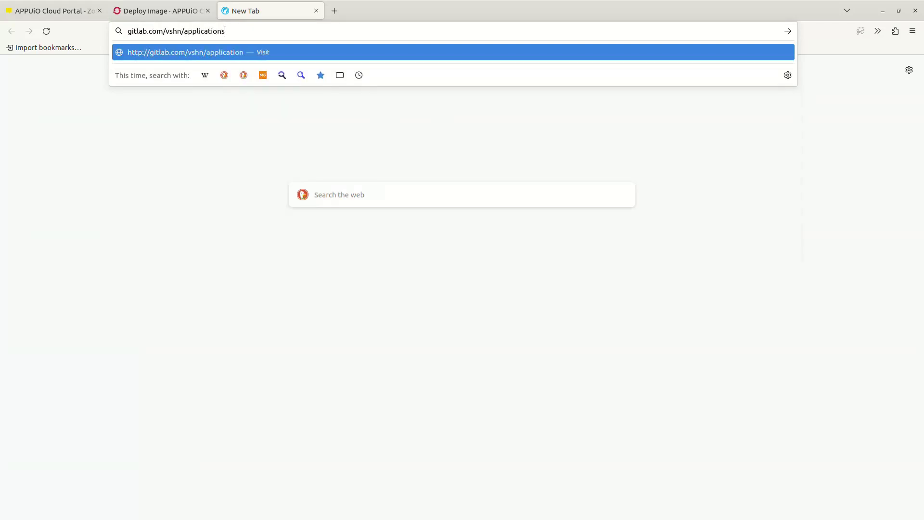
{"action": "key", "text": "Return"}
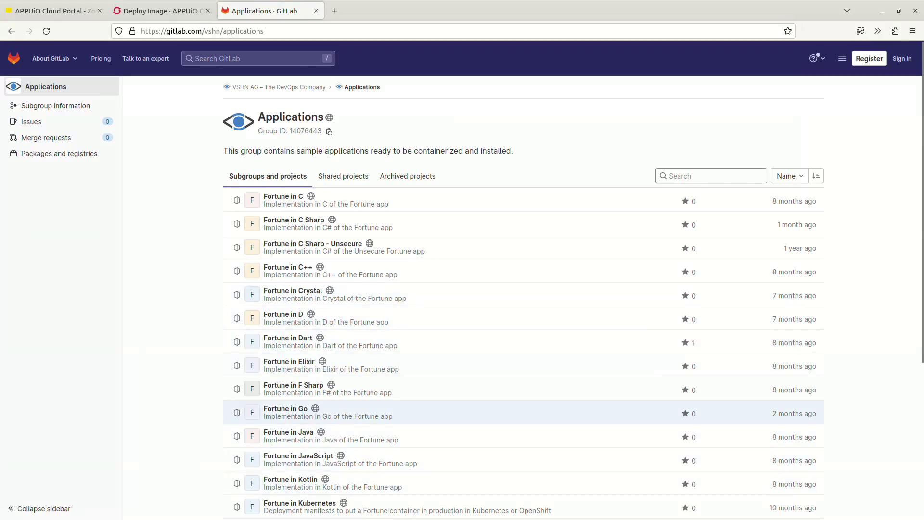
{"action": "left_click", "coordinate": [286, 408]}
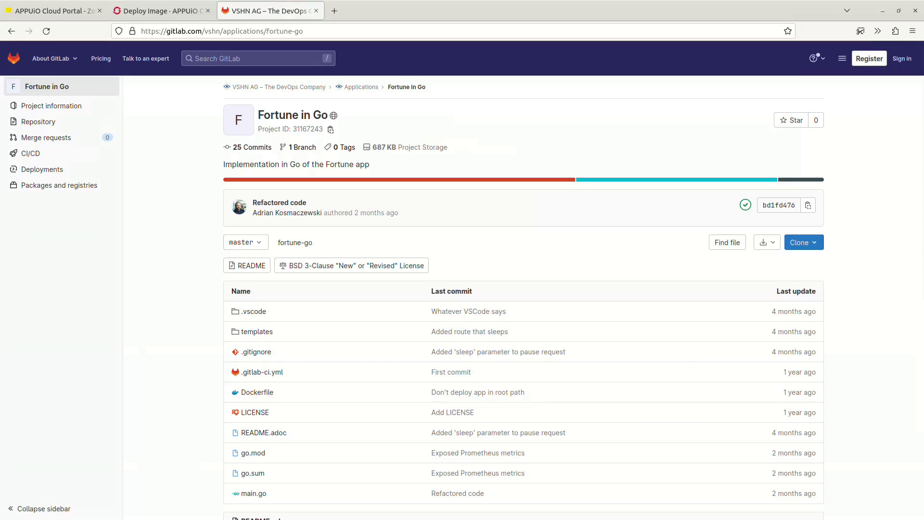
Copy the image path of the latest tag of fortune-go from the project's container registry.
{"action": "mouse_move", "coordinate": [57, 185]}
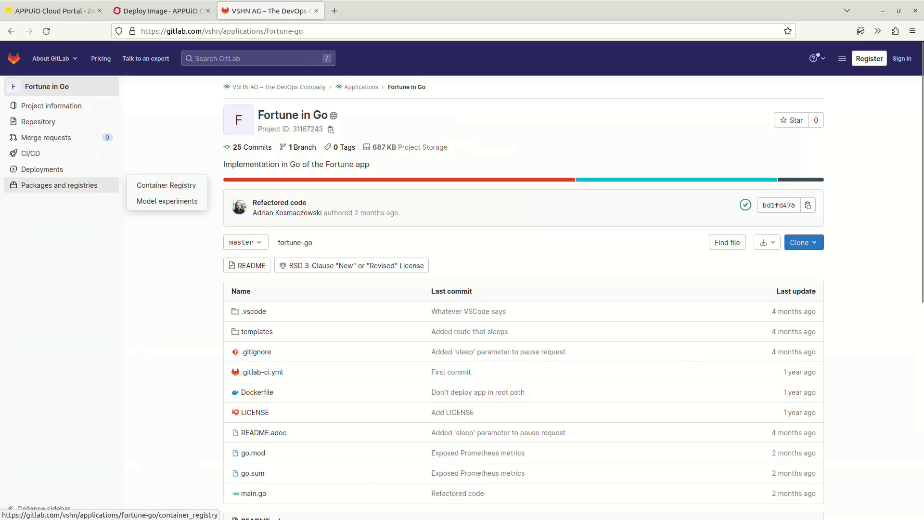
{"action": "left_click", "coordinate": [58, 185]}
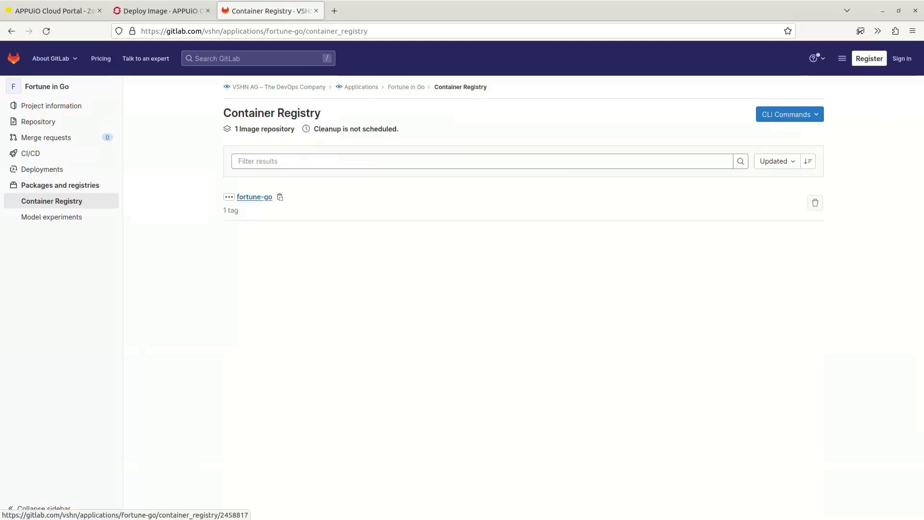
{"action": "left_click", "coordinate": [255, 196]}
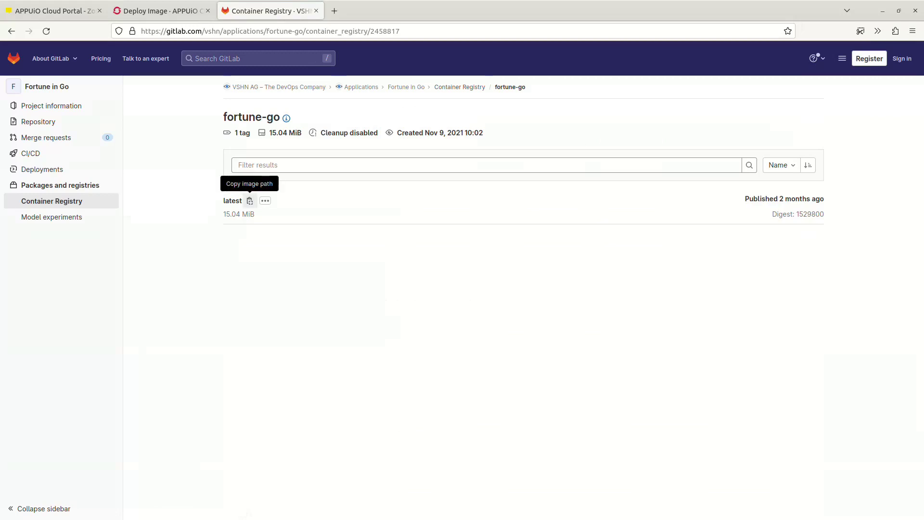
{"action": "left_click", "coordinate": [250, 201]}
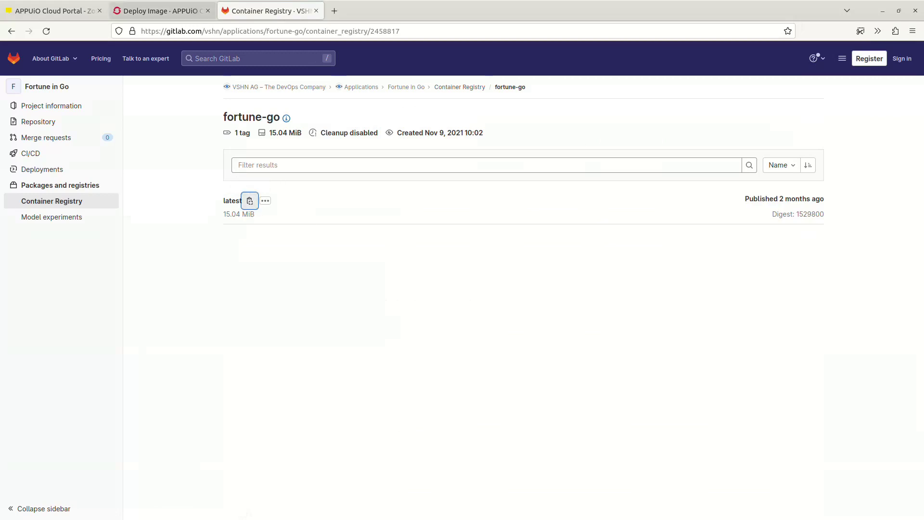
Return to the APPUiO Deploy Image form and paste registry.gitlab.com/vshn/applications/fortune-go:latest as the external registry image name.
{"action": "left_click", "coordinate": [163, 10]}
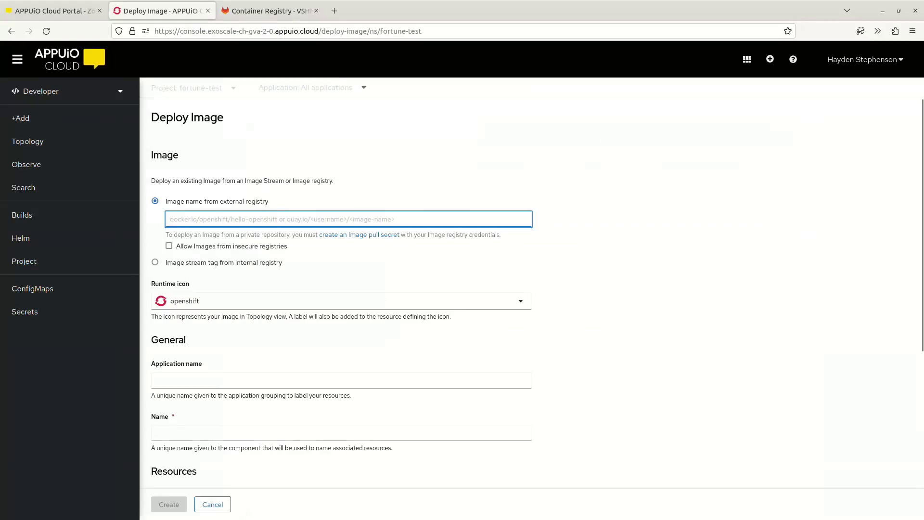
{"action": "right_click", "coordinate": [208, 222]}
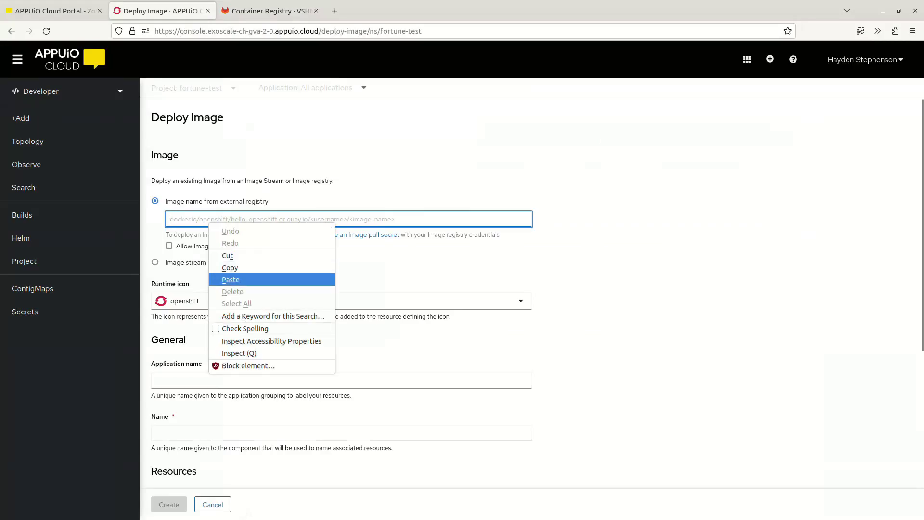
{"action": "left_click", "coordinate": [230, 279]}
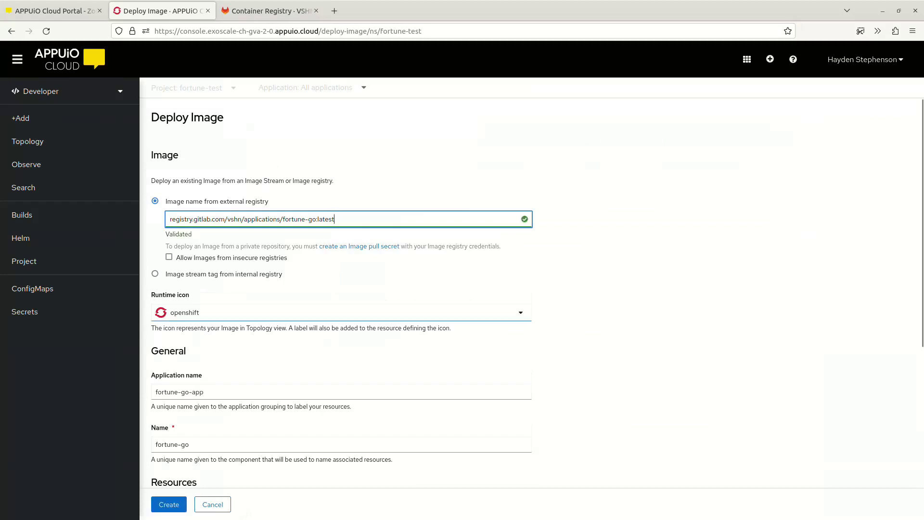
Set the runtime icon to golang and create the fortune-go deployment, keeping the remaining default options.
{"action": "left_click", "coordinate": [341, 312]}
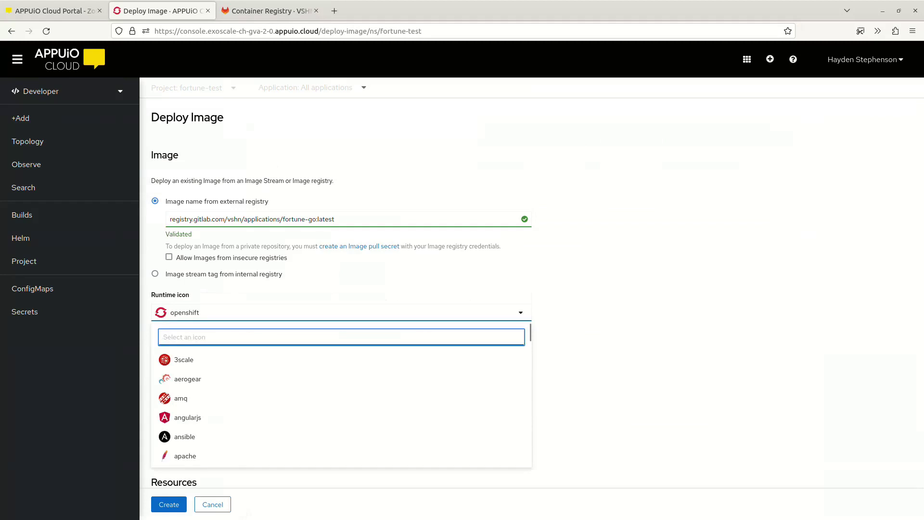
{"action": "type", "text": "go"}
{"action": "left_click", "coordinate": [187, 398]}
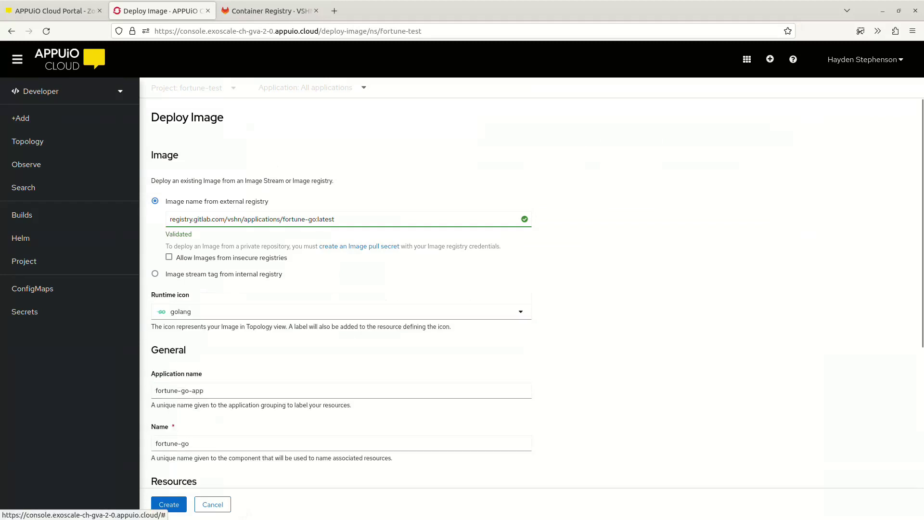
{"action": "scroll", "coordinate": [537, 293], "scroll_direction": "down", "scroll_amount": 5}
{"action": "scroll", "coordinate": [537, 293], "scroll_direction": "down", "scroll_amount": 1}
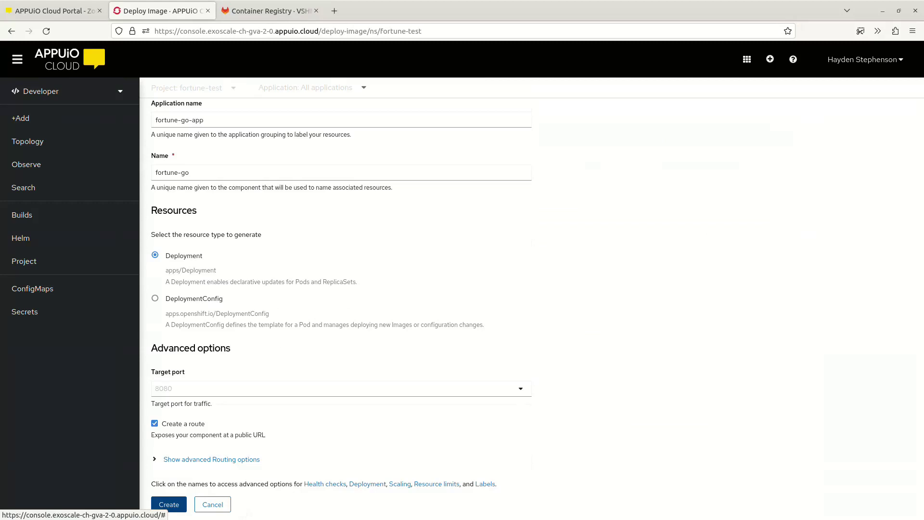
{"action": "left_click", "coordinate": [169, 504]}
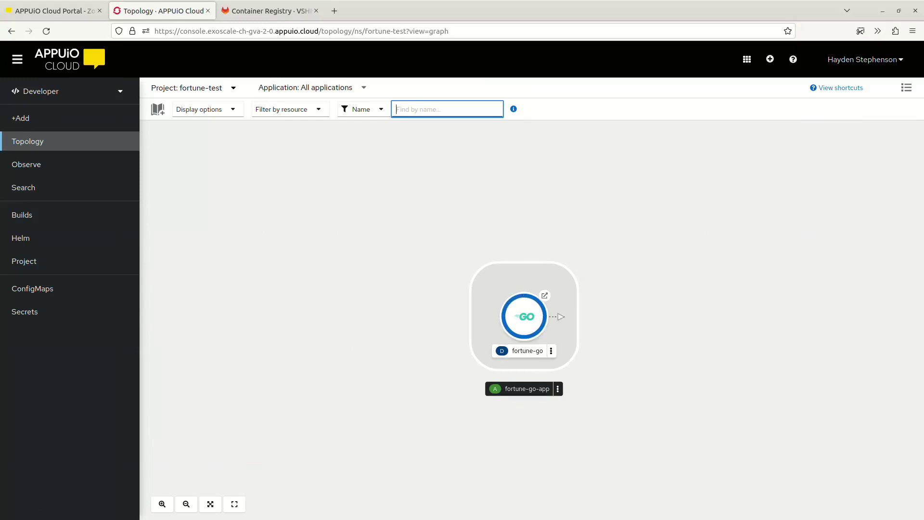
Inspect the fortune-go deployment's resources in the topology and open its public route URL.
{"action": "left_click", "coordinate": [524, 316]}
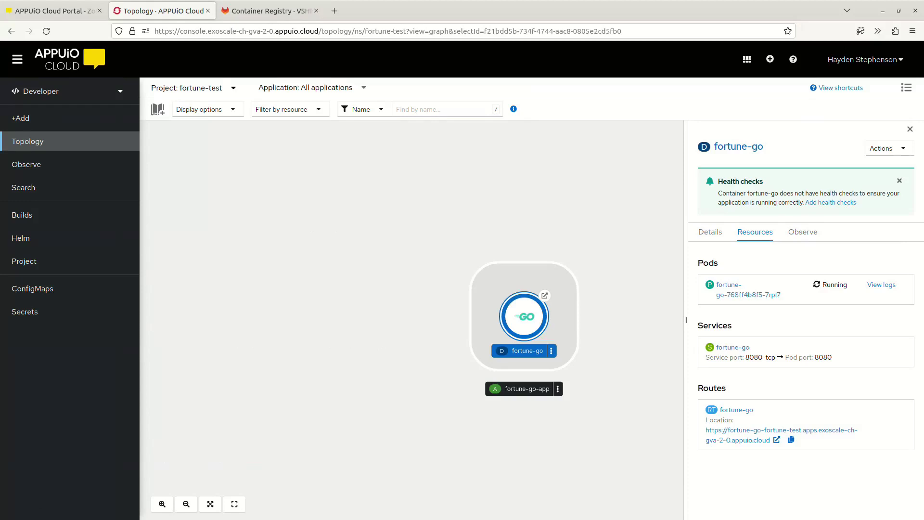
{"action": "left_click_drag", "start_coordinate": [524, 316], "coordinate": [471, 322]}
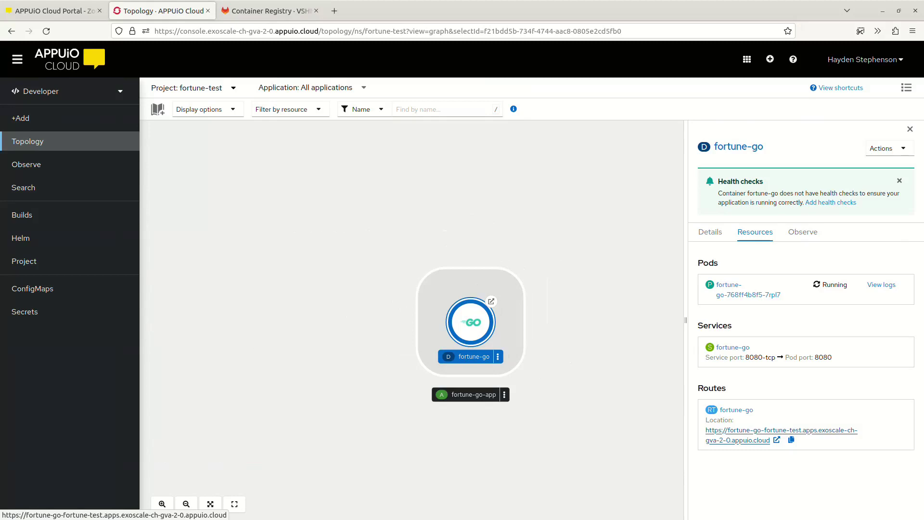
{"action": "left_click", "coordinate": [751, 430]}
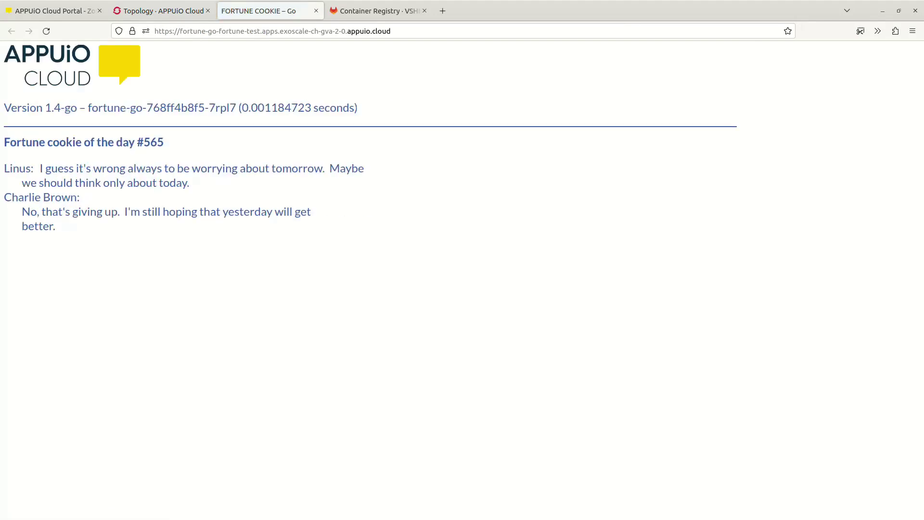
Reload the Fortune Cookie page several times to check that the app serves a different message each time.
{"action": "left_click", "coordinate": [46, 31]}
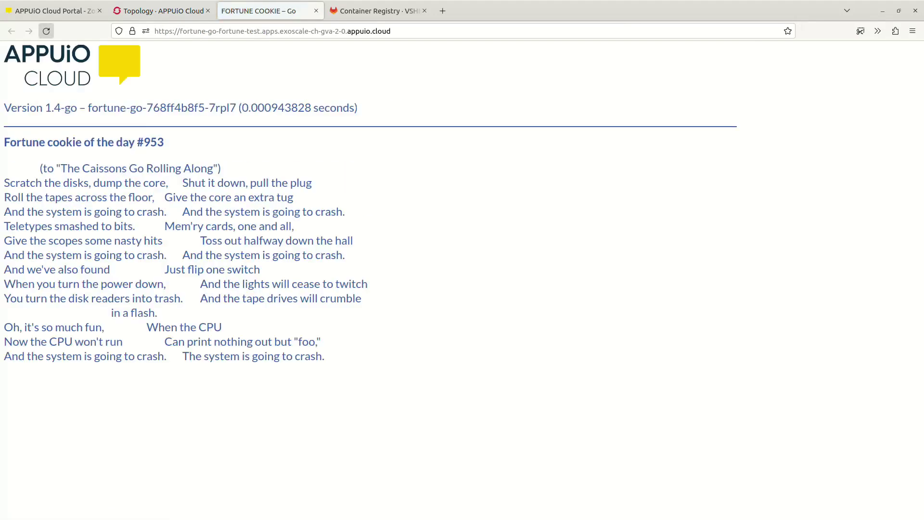
{"action": "left_click", "coordinate": [46, 31]}
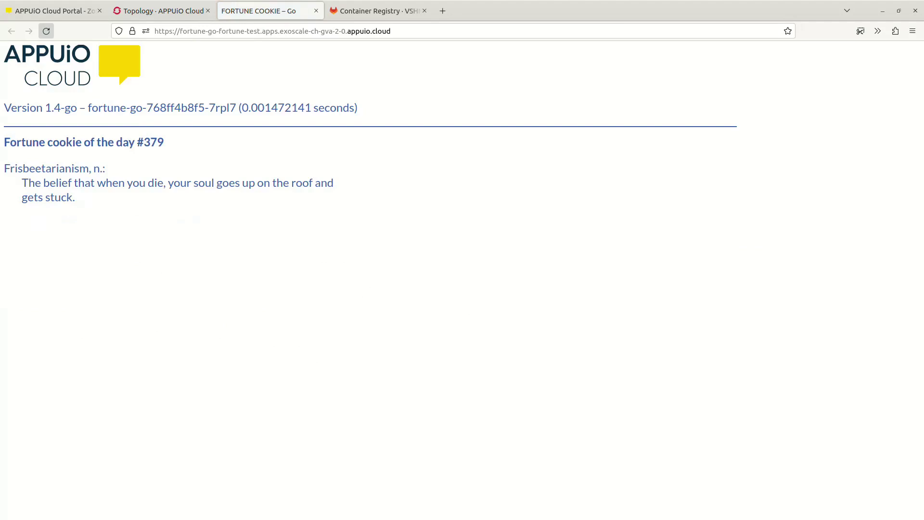
{"action": "left_click", "coordinate": [46, 31]}
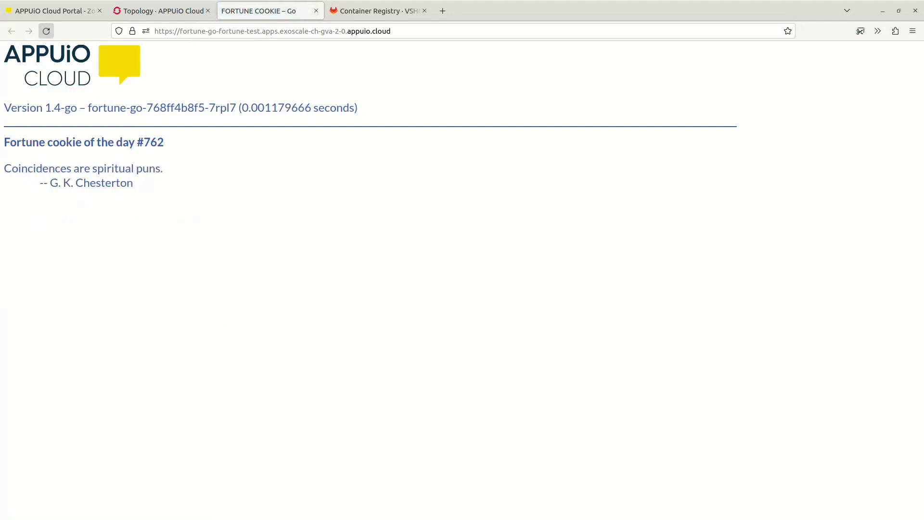
{"action": "left_click", "coordinate": [46, 31]}
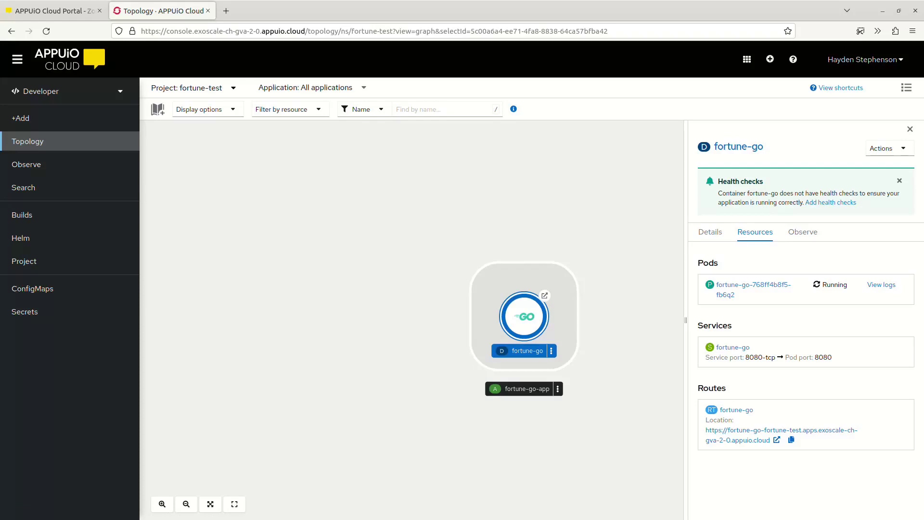
Delete the fortune-test project from its project page, entering fortune-test as the confirmation name.
{"action": "left_click", "coordinate": [24, 261]}
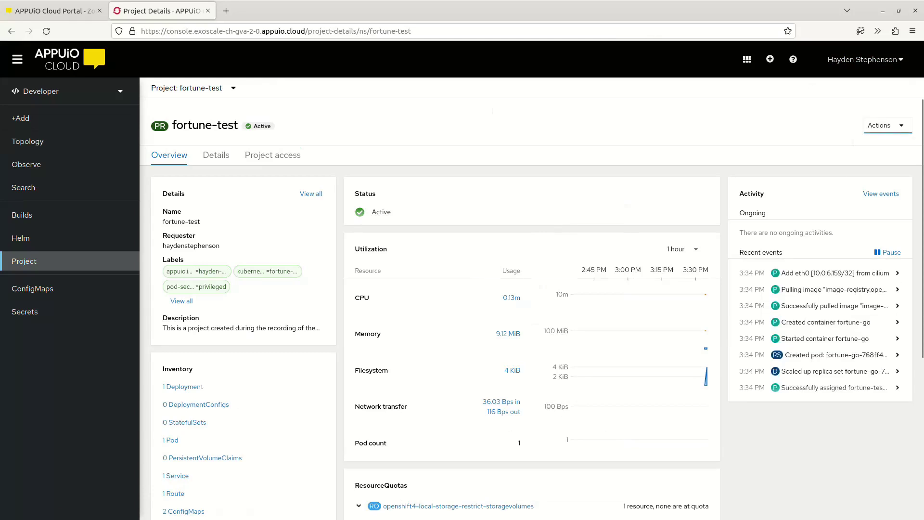
{"action": "left_click", "coordinate": [888, 125]}
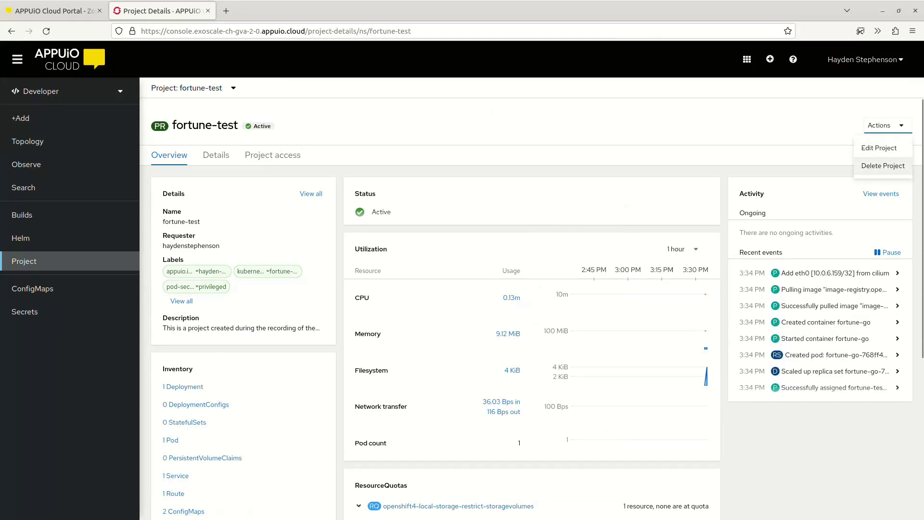
{"action": "left_click", "coordinate": [883, 165]}
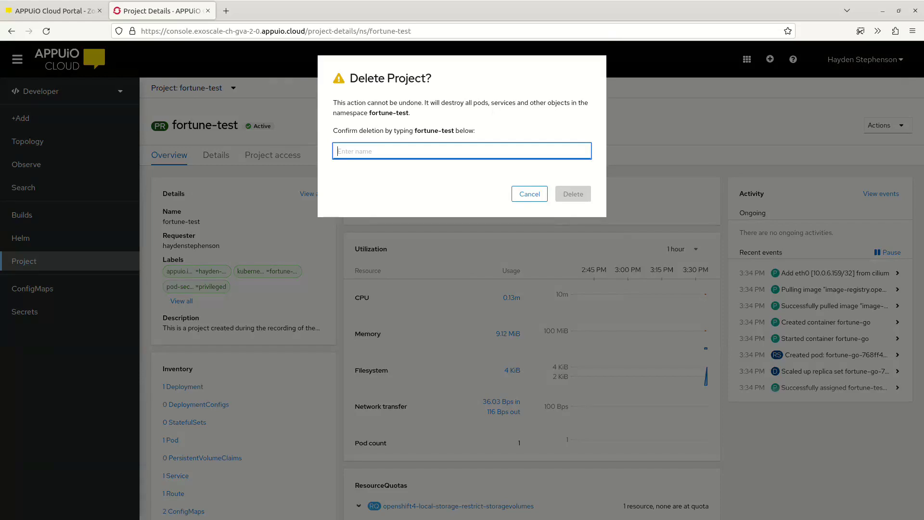
{"action": "type", "text": "fortune-test"}
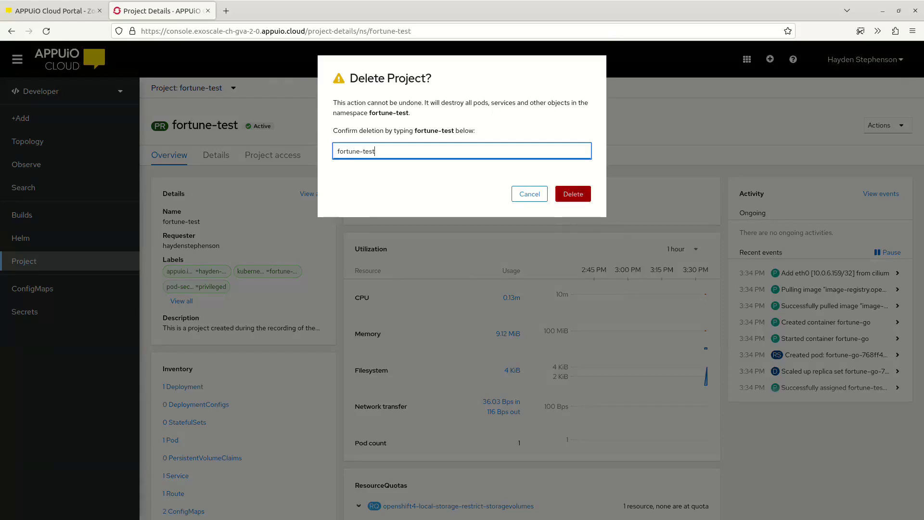
{"action": "left_click", "coordinate": [572, 194]}
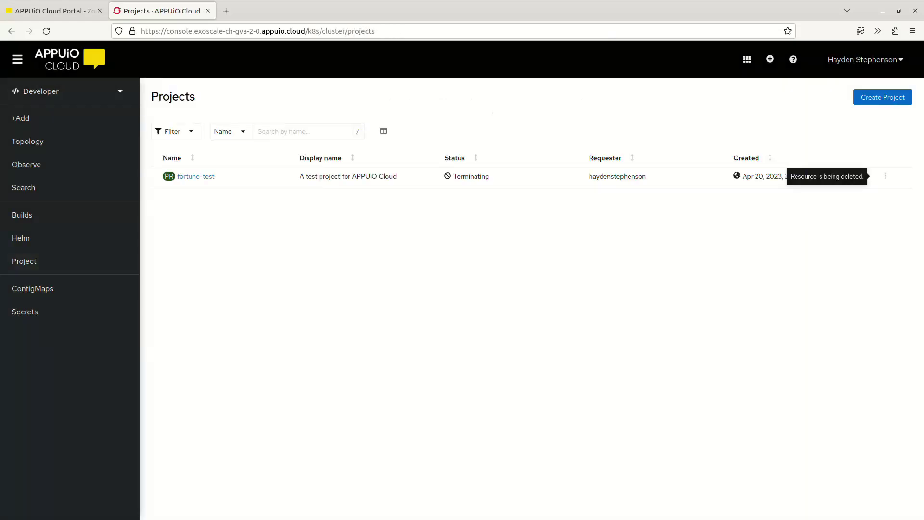